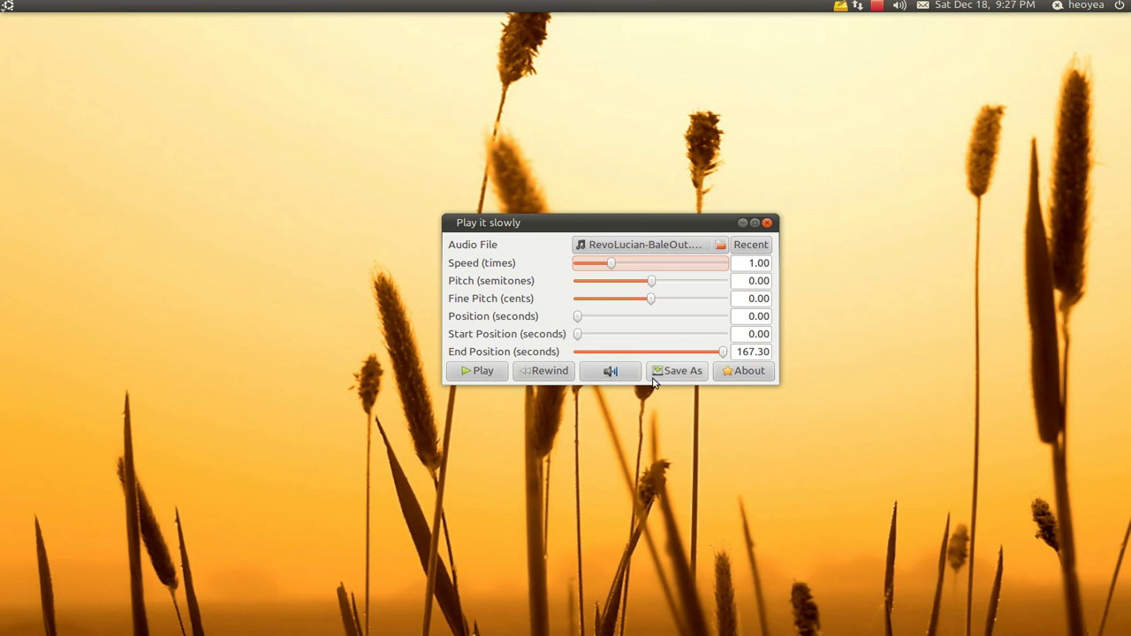
Open and cancel the save dialog, then open and close the recent files list without choosing.
click(696, 376)
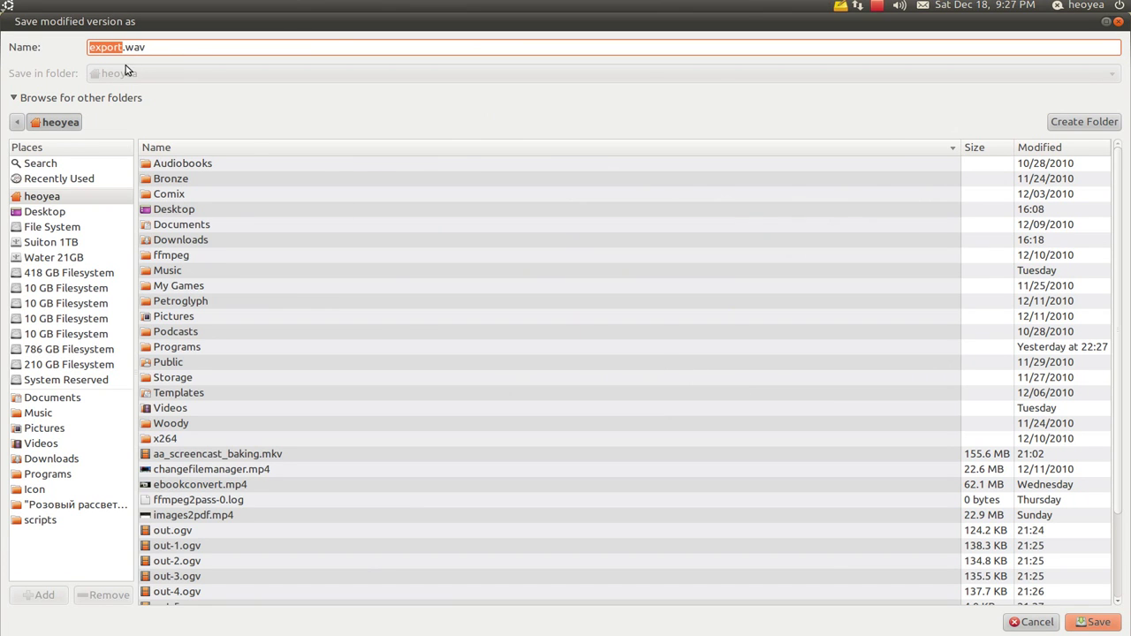
click(1034, 623)
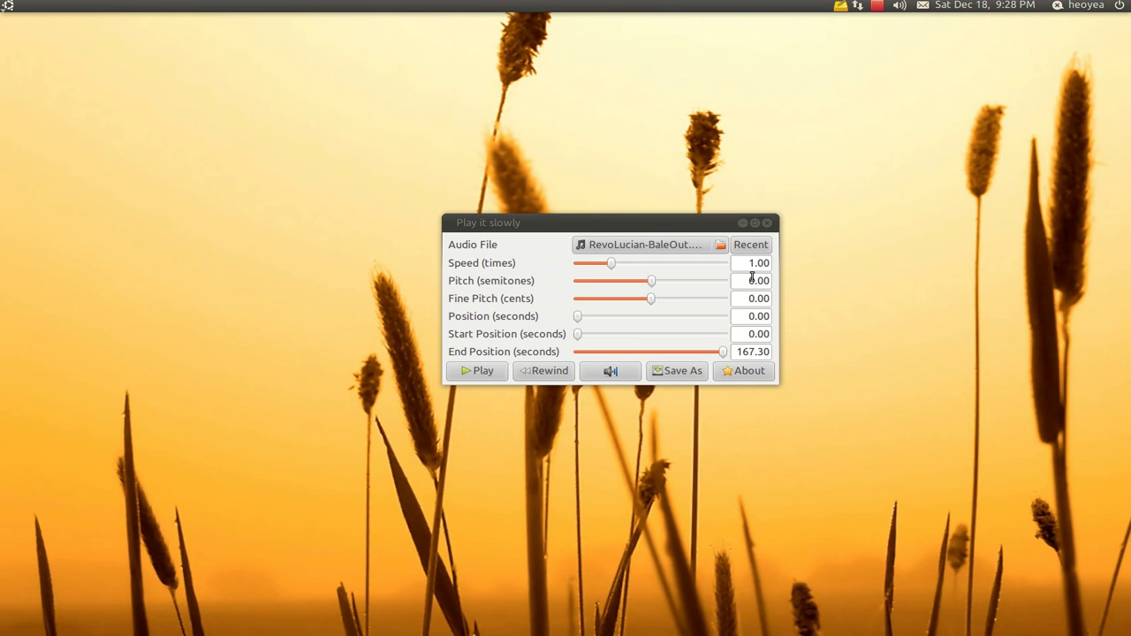
click(762, 251)
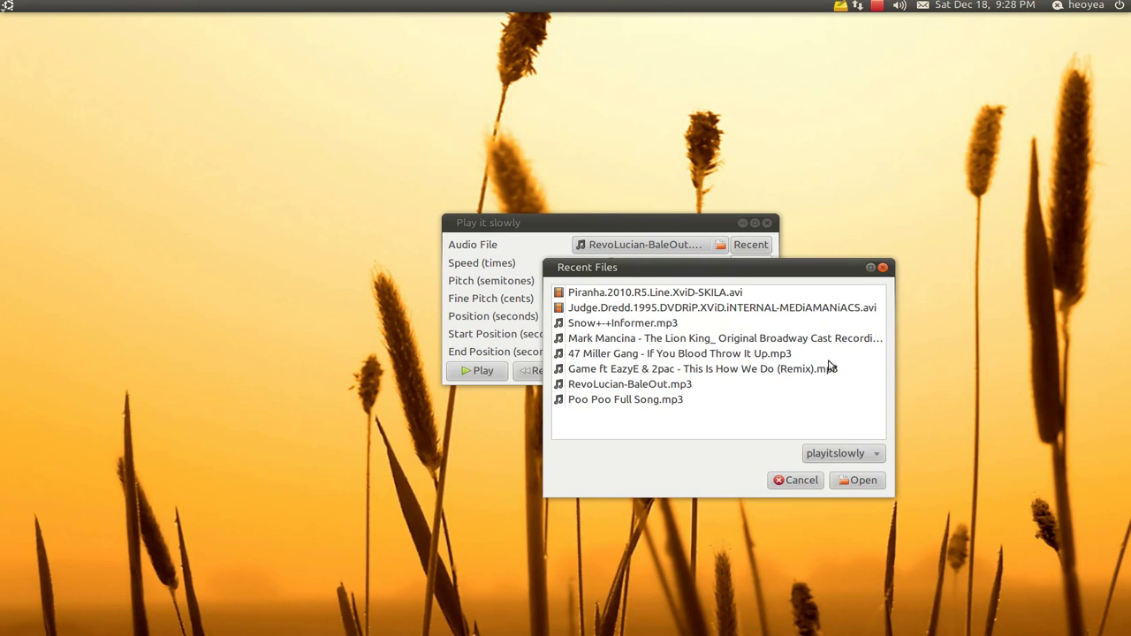
click(796, 480)
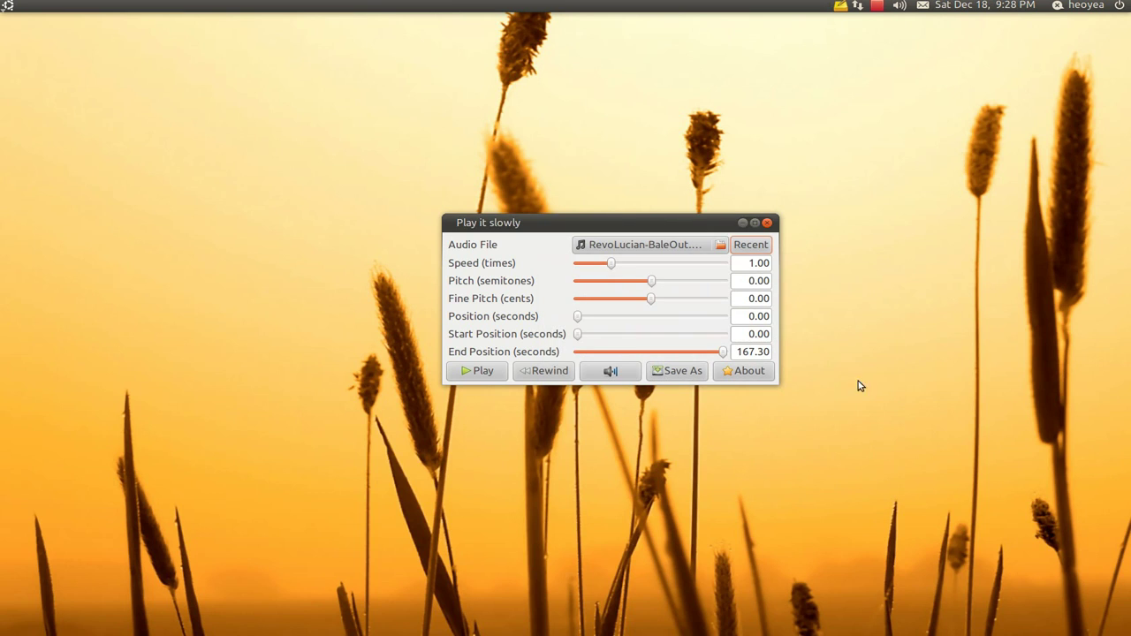
click(860, 369)
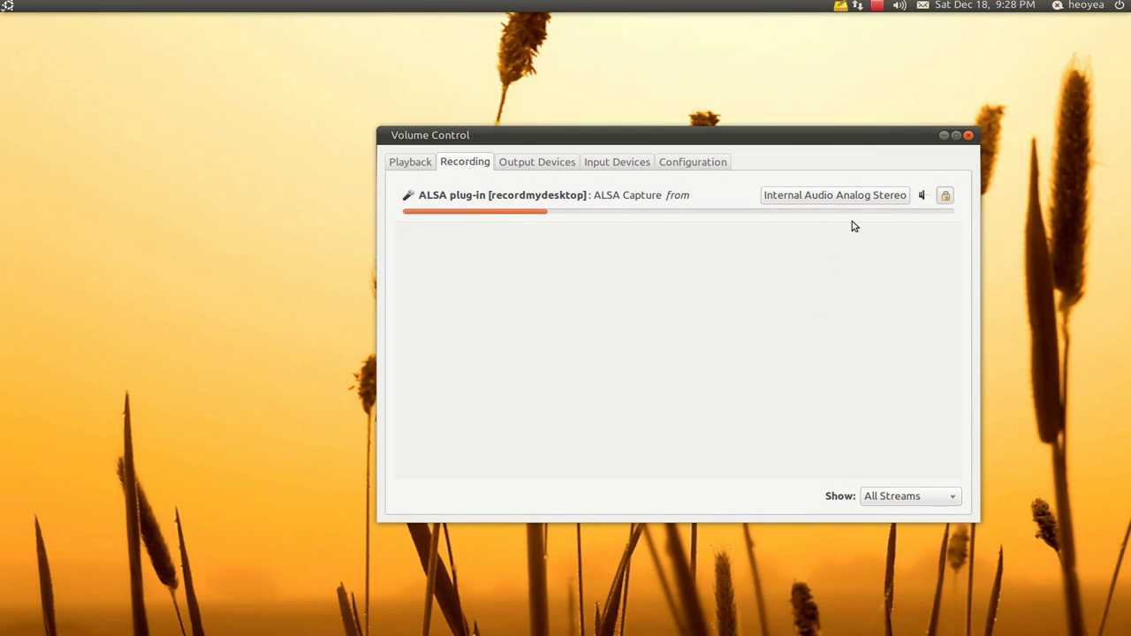
Set recordmydesktop's source to Monitor of Internal Audio Analog Stereo, close Volume Control, and start playback.
click(875, 201)
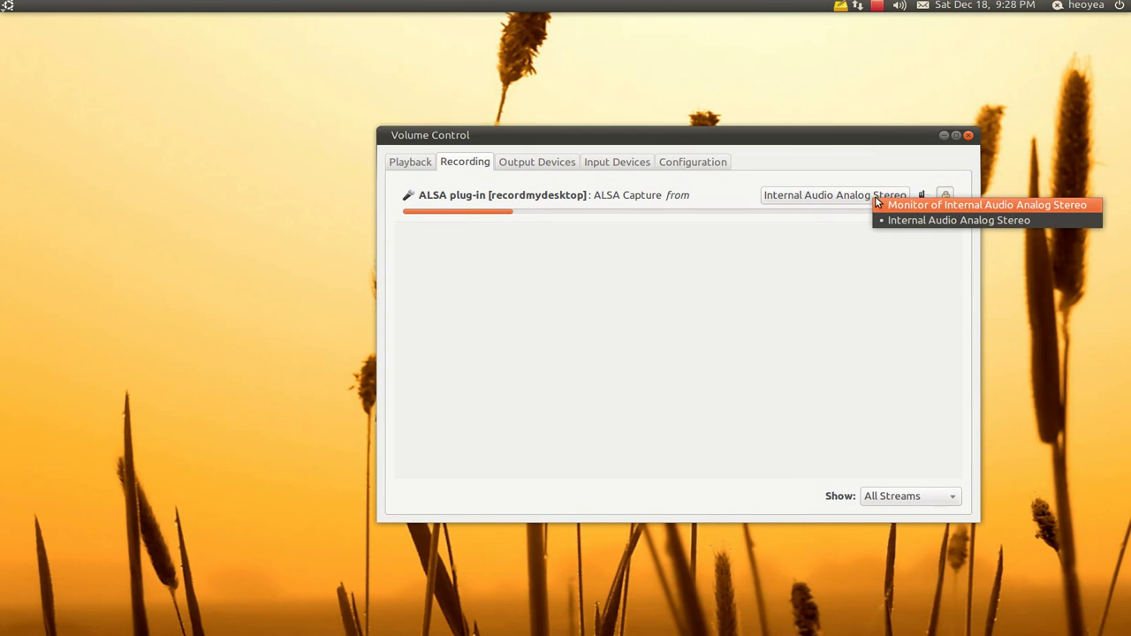
click(886, 205)
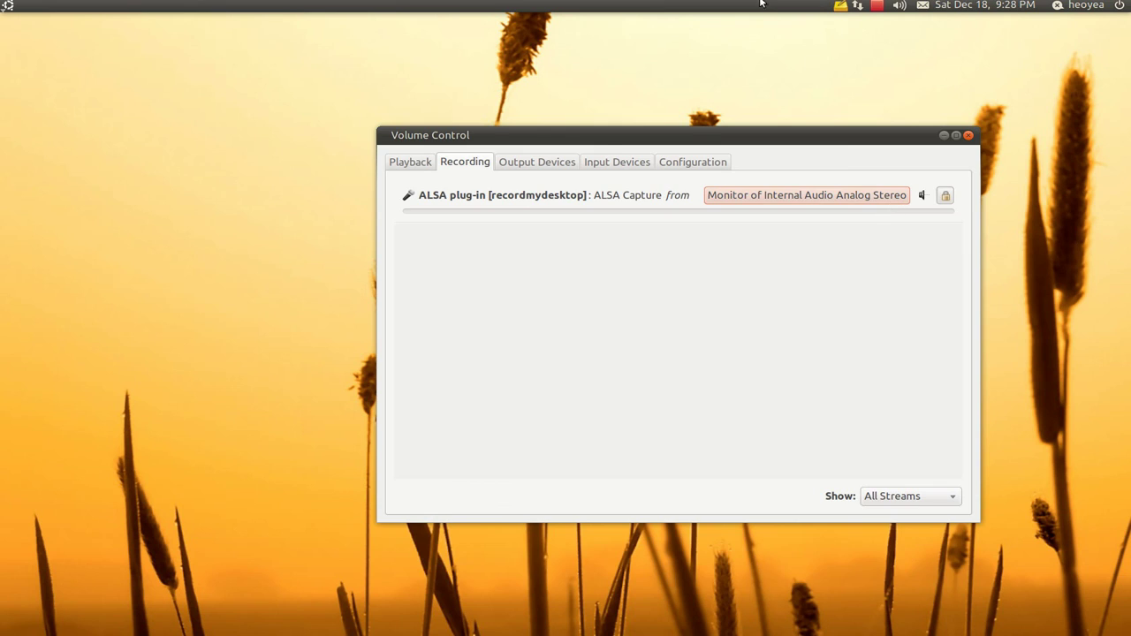
key(alt+F4)
click(486, 371)
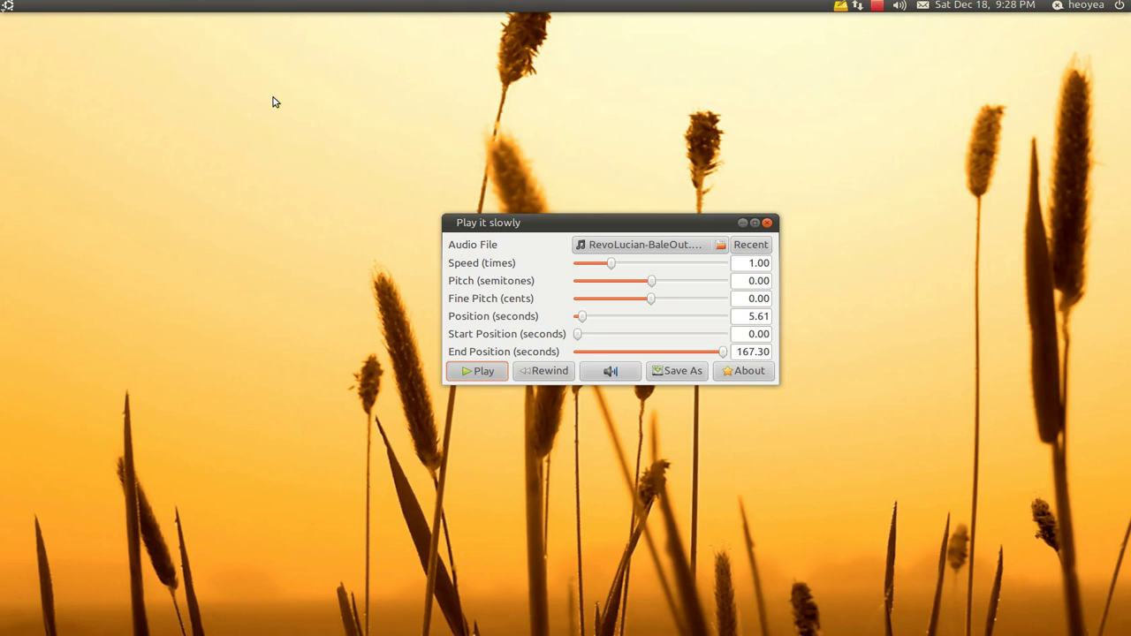
Sweep pitch between -10 and 13 semitones and speed to 1.55, ending at pitch -4.
drag(651, 282, 623, 287)
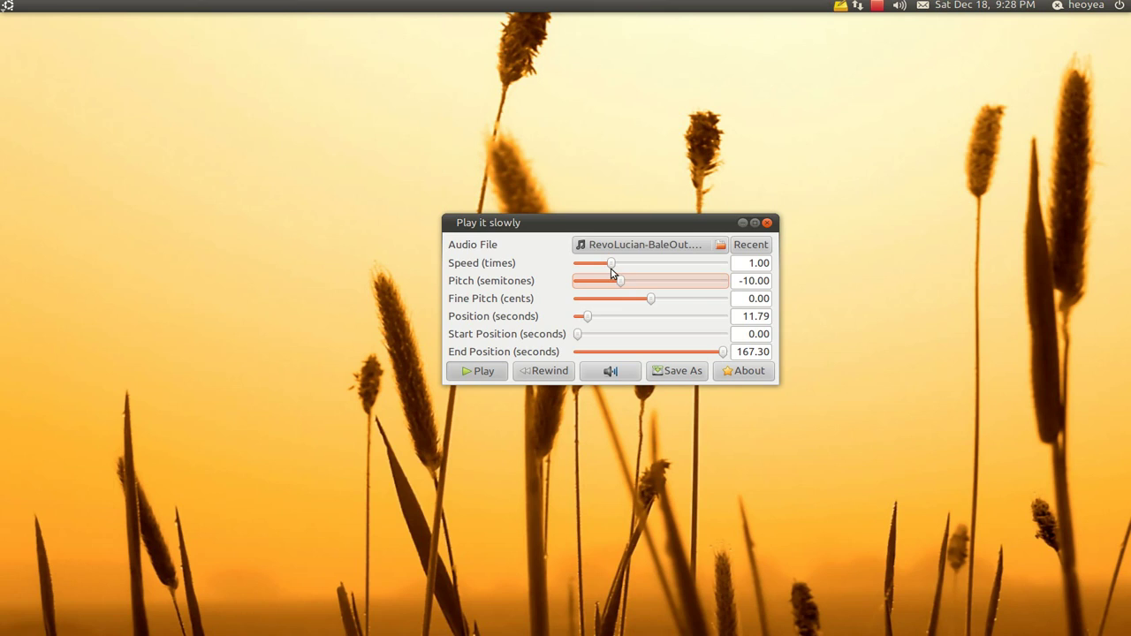
drag(613, 267, 606, 280)
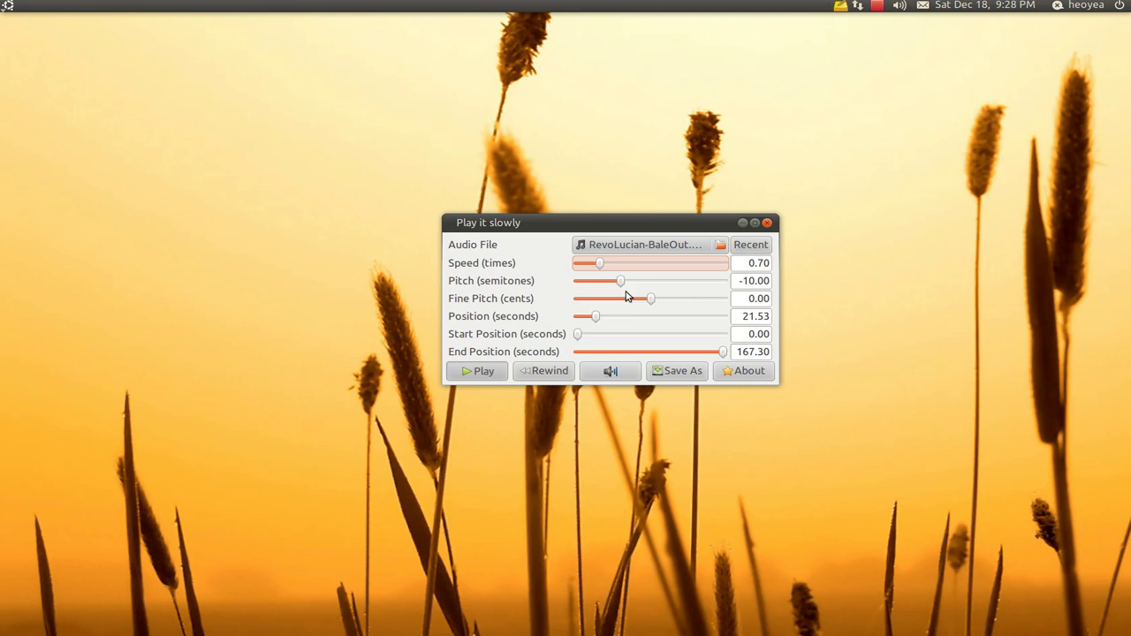
drag(620, 281, 675, 282)
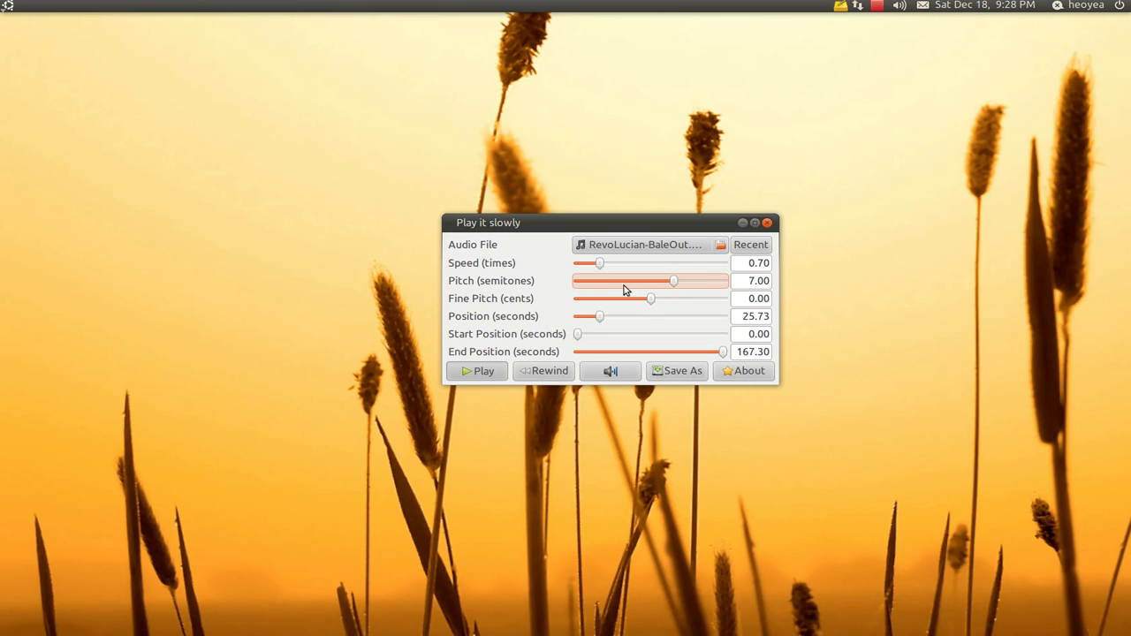
drag(601, 267, 634, 283)
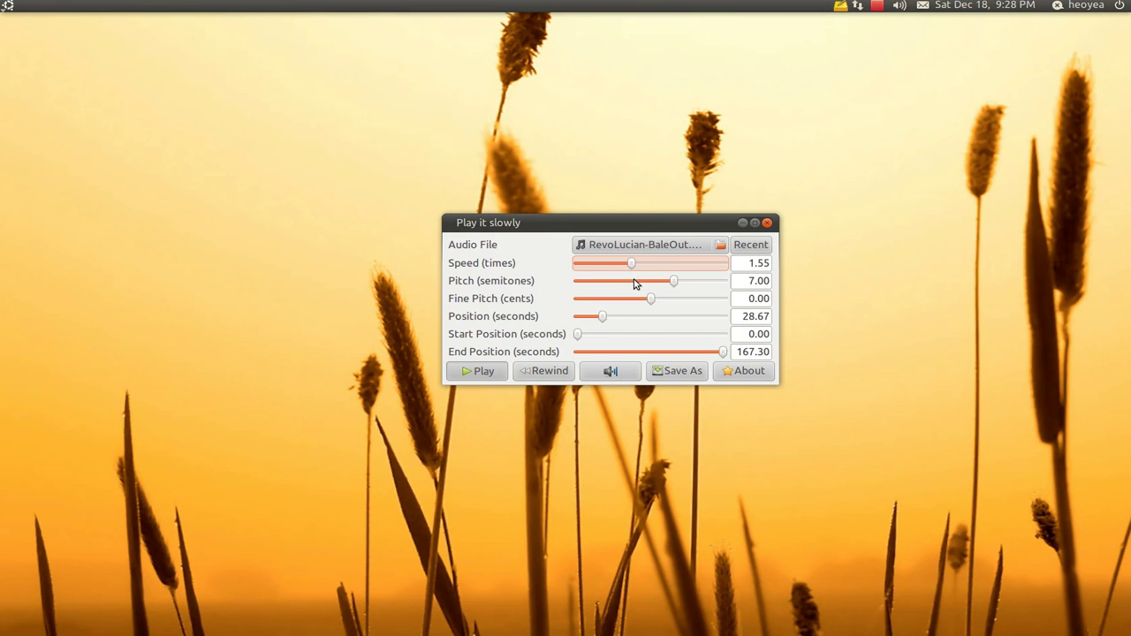
drag(677, 288, 699, 301)
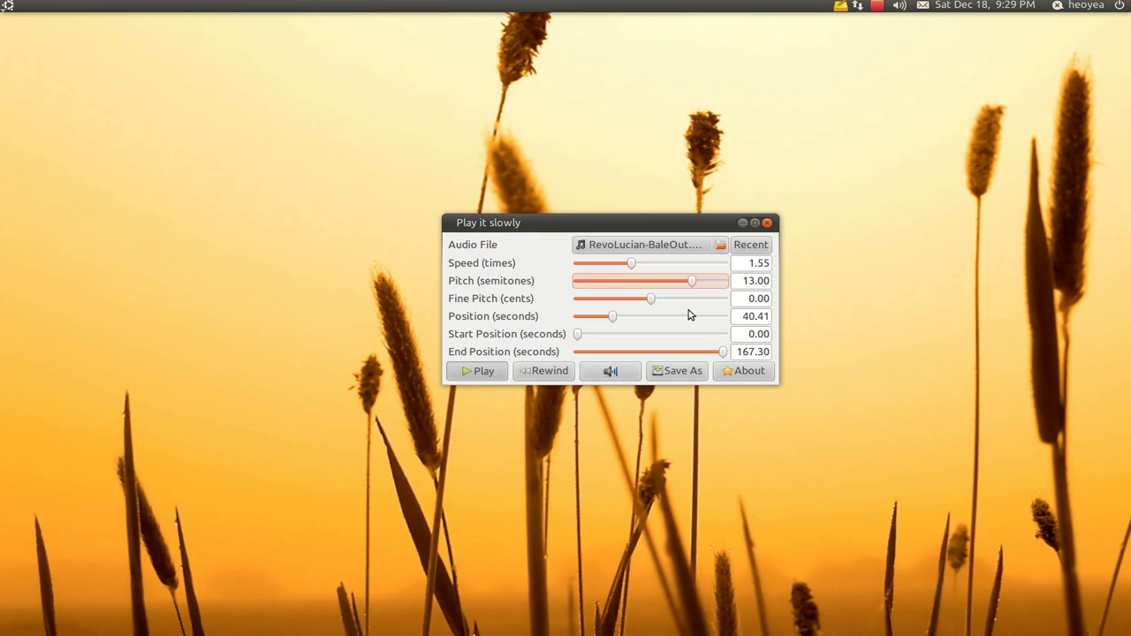
drag(695, 285, 645, 295)
Pause the current track, load Poo Poo Full Song.mp3 from recent files, and play it.
click(482, 371)
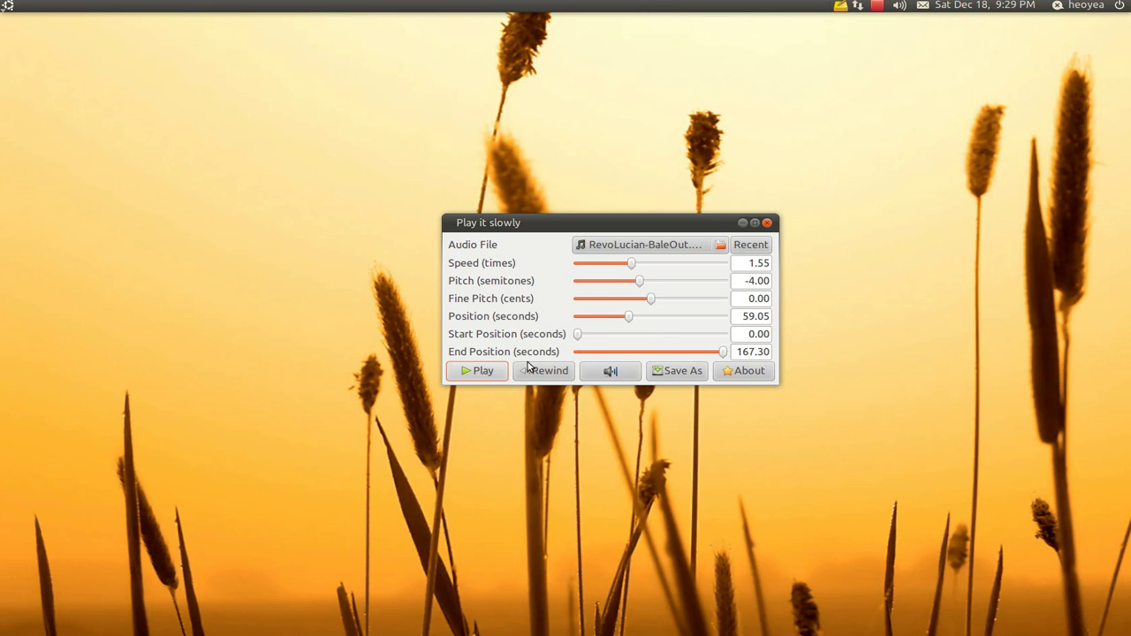
click(740, 256)
double_click(627, 392)
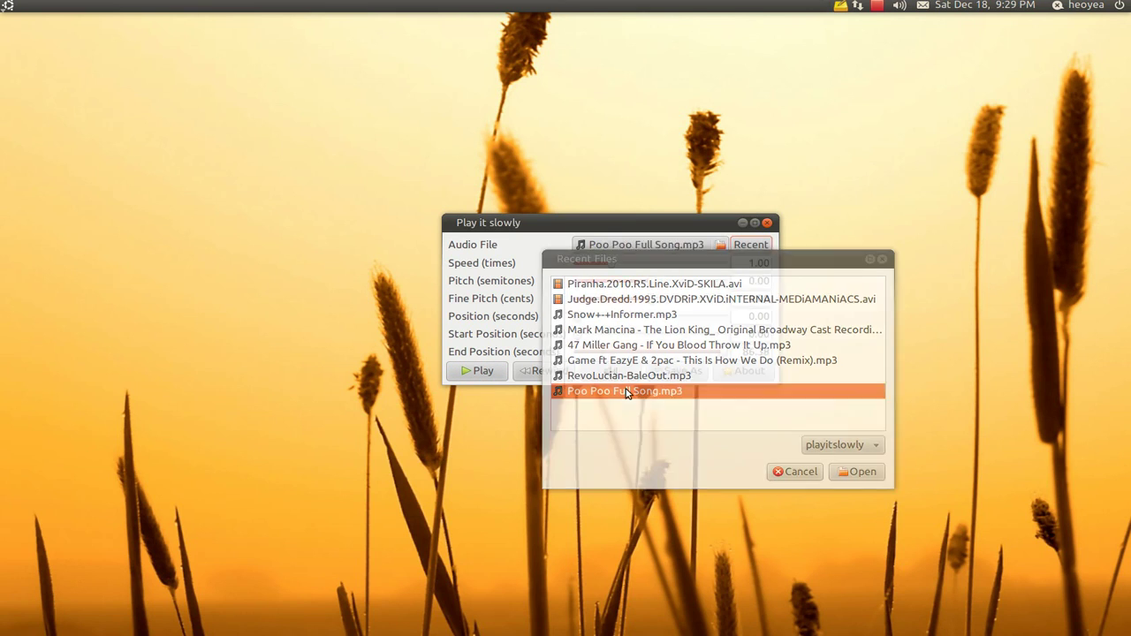
click(486, 373)
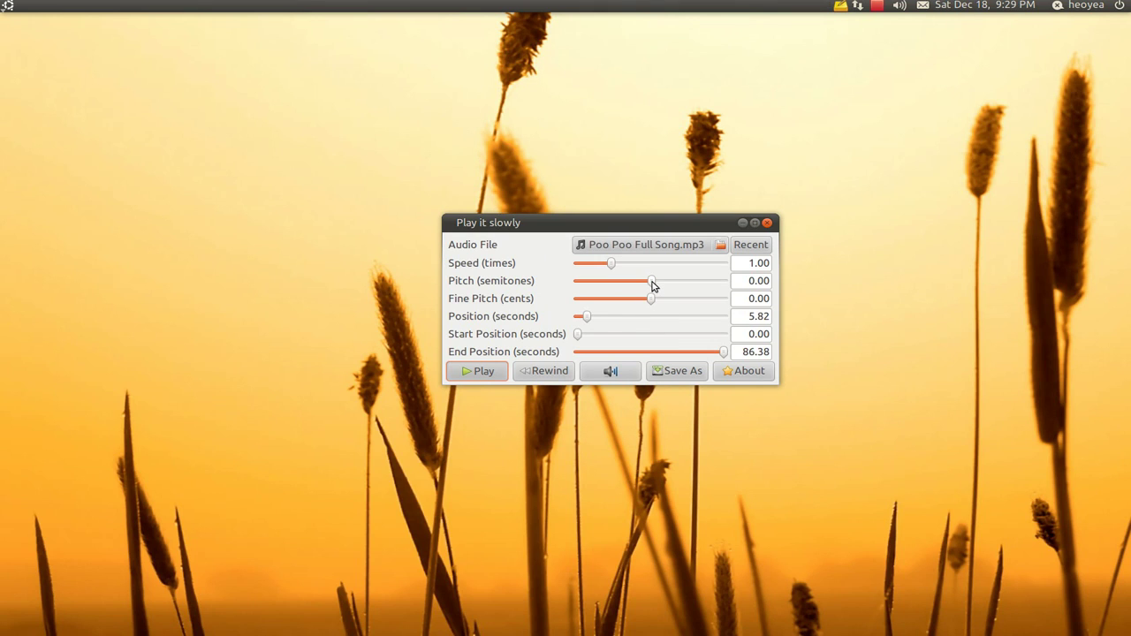
Lower the pitch to -8 then -11 semitones and the speed to 0.70.
drag(652, 285, 628, 289)
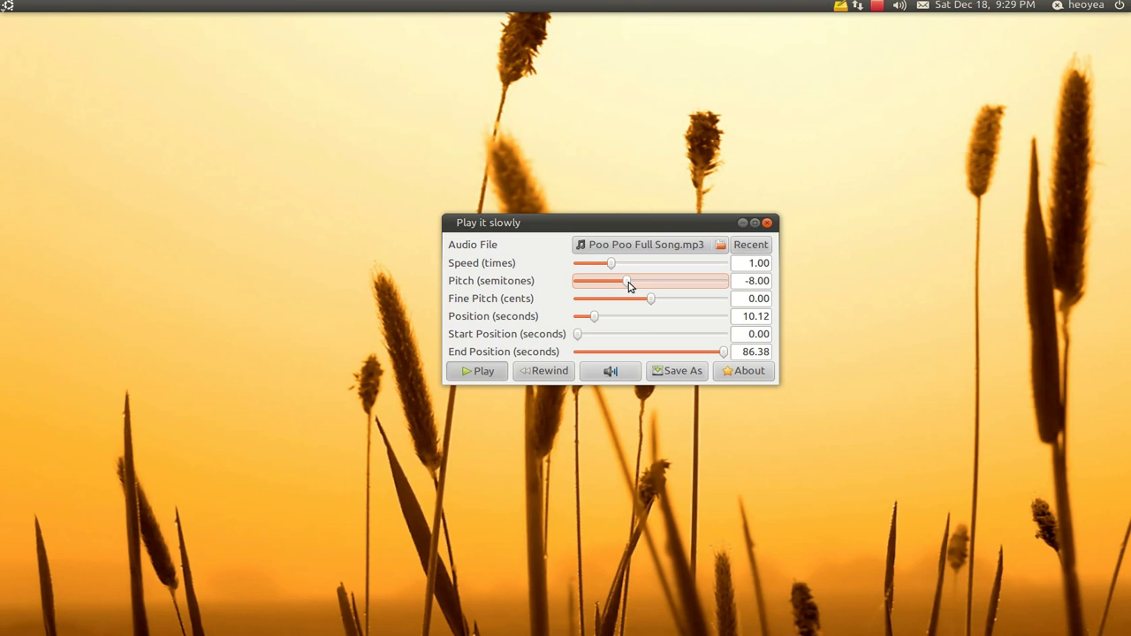
drag(628, 287, 604, 270)
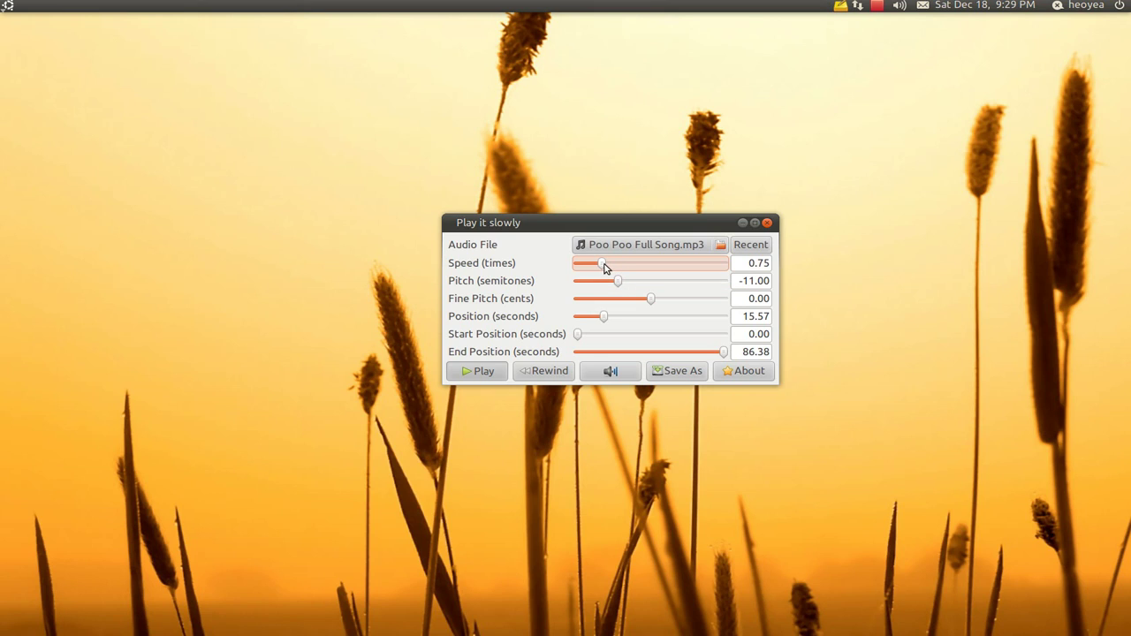
scroll(605, 267, down, 1)
Raise the pitch to 7 then 11 semitones and the speed to 1.60, then stop playback.
drag(617, 282, 674, 285)
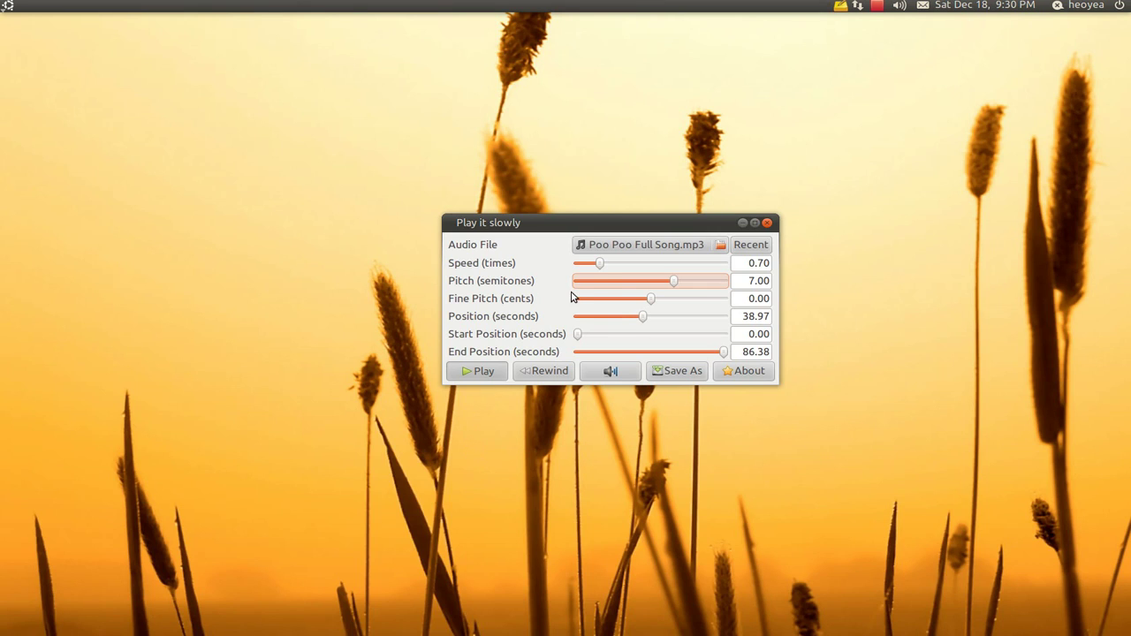
drag(604, 268, 638, 281)
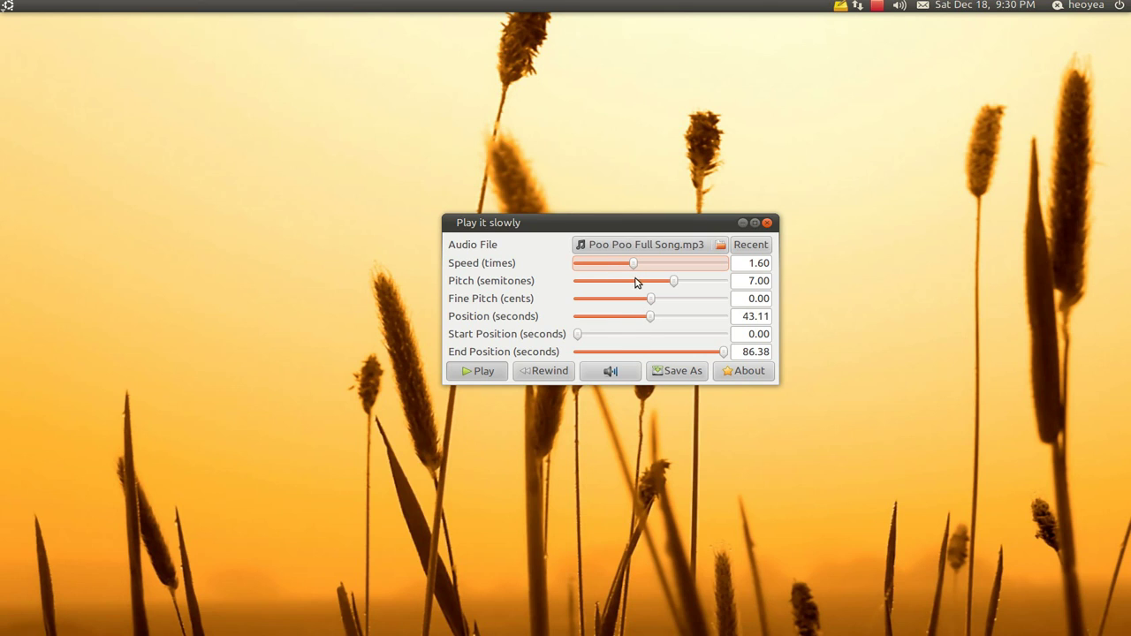
drag(672, 289, 686, 292)
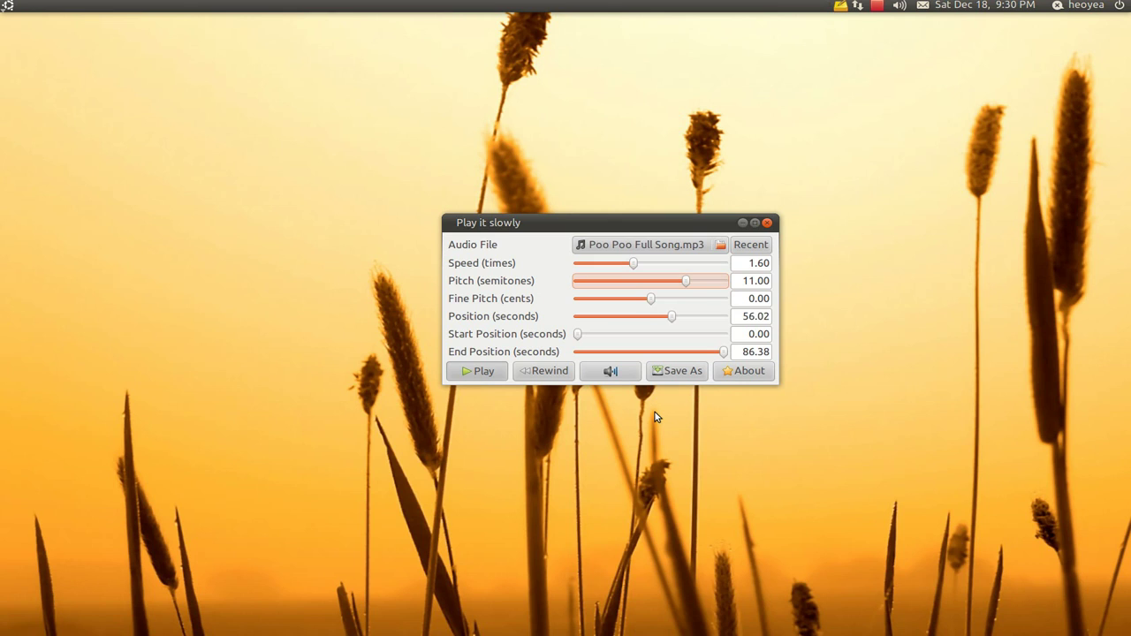
click(490, 376)
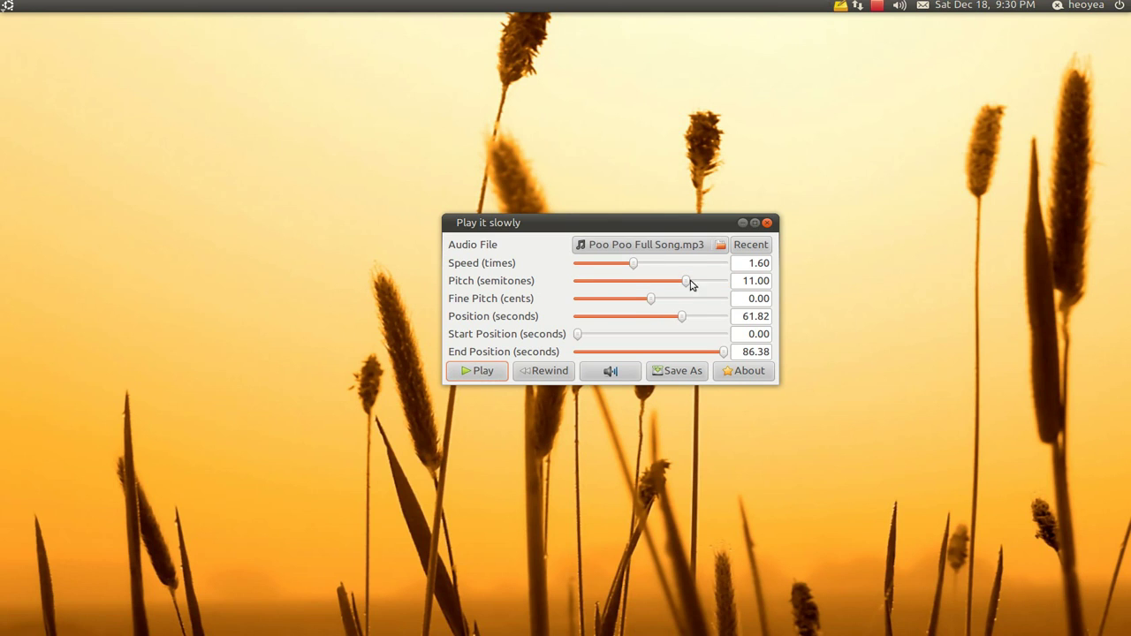
Play Judge.Dredd.1995 from recent files, placing the video window above the controls window.
click(741, 245)
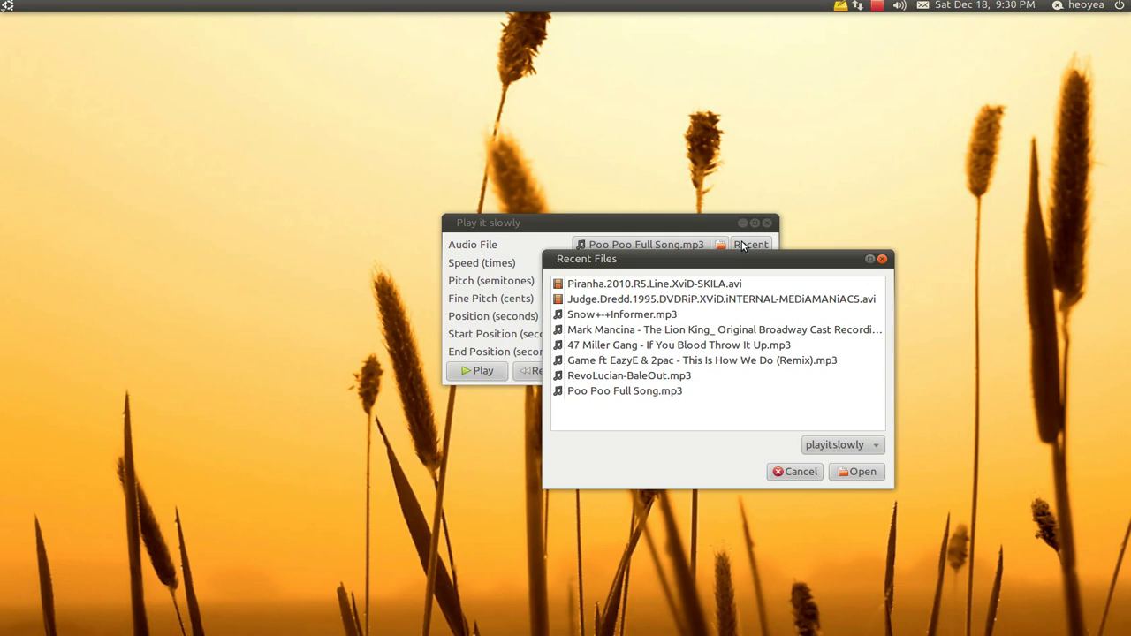
double_click(654, 305)
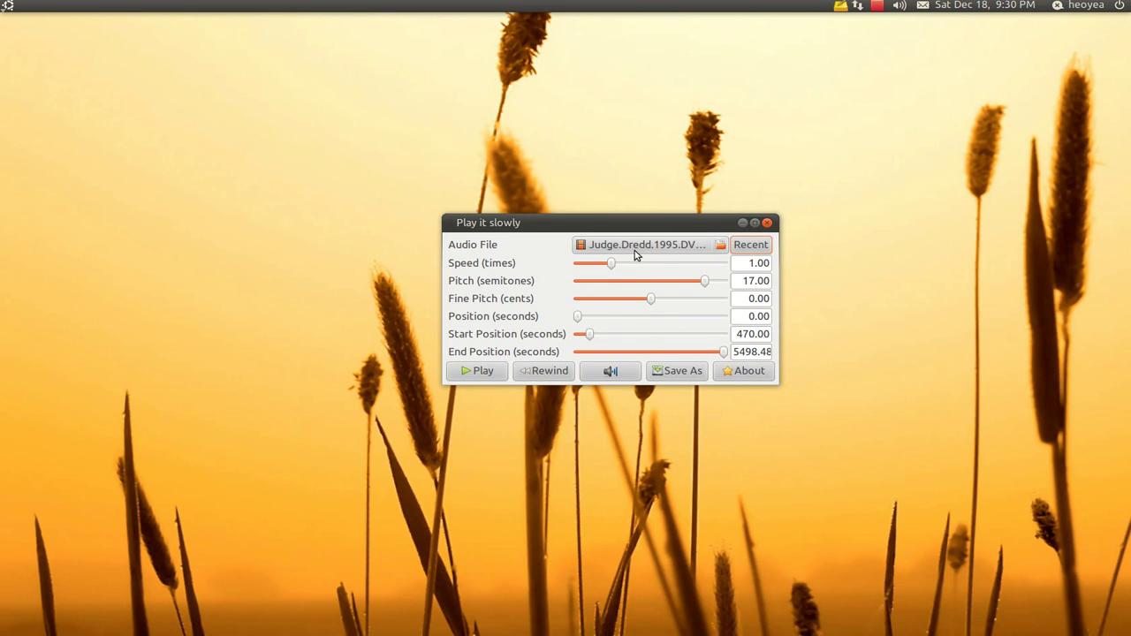
click(493, 375)
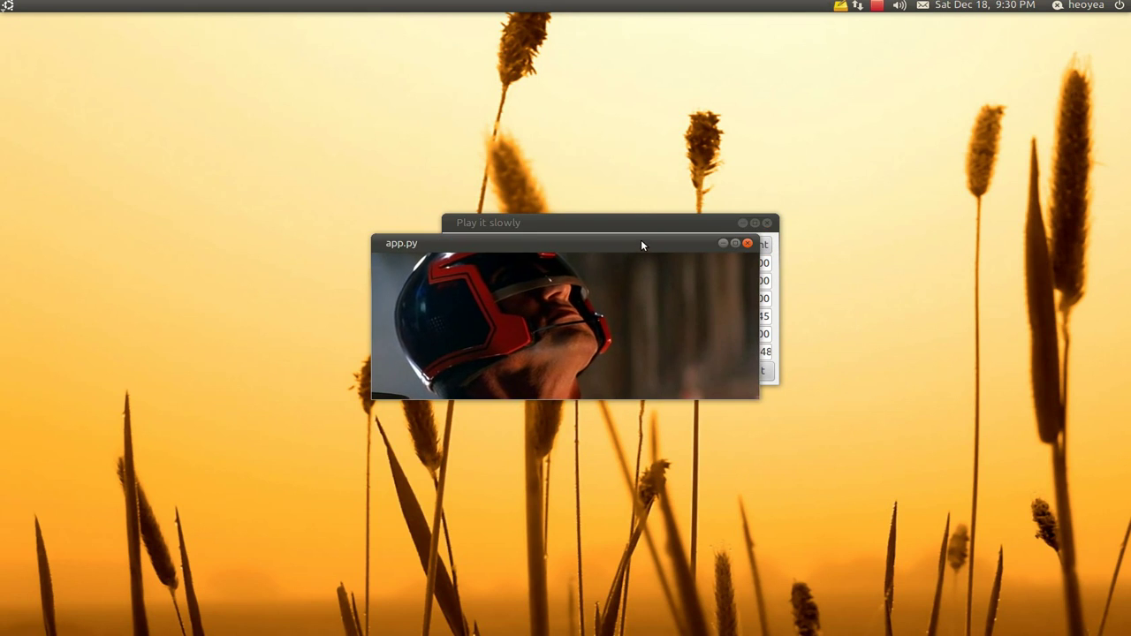
drag(637, 245, 523, 73)
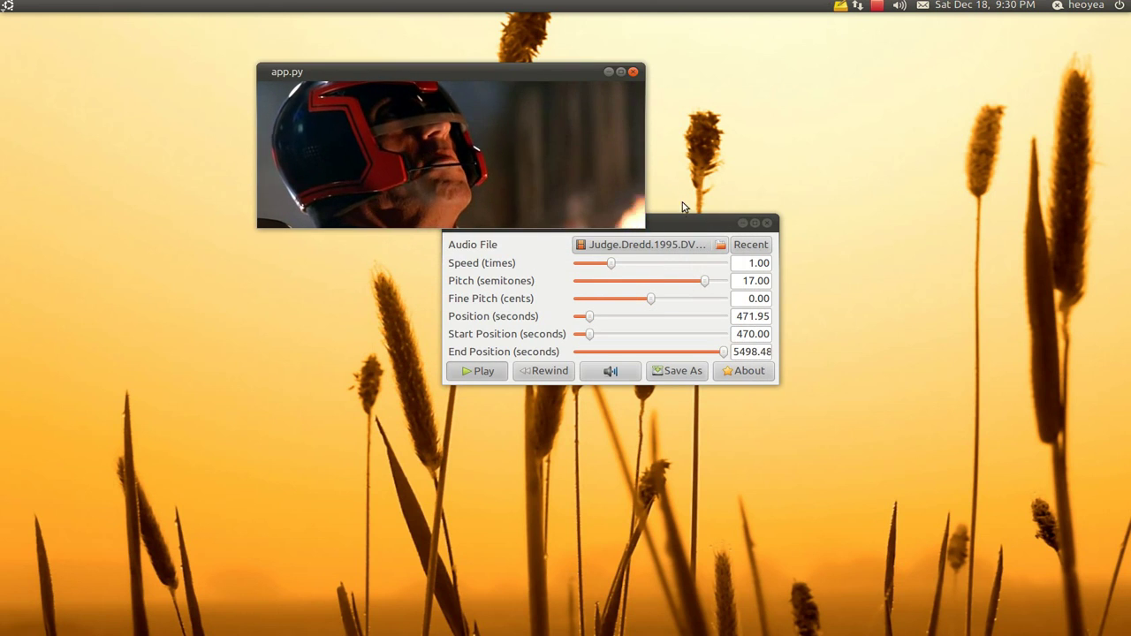
drag(680, 222, 642, 334)
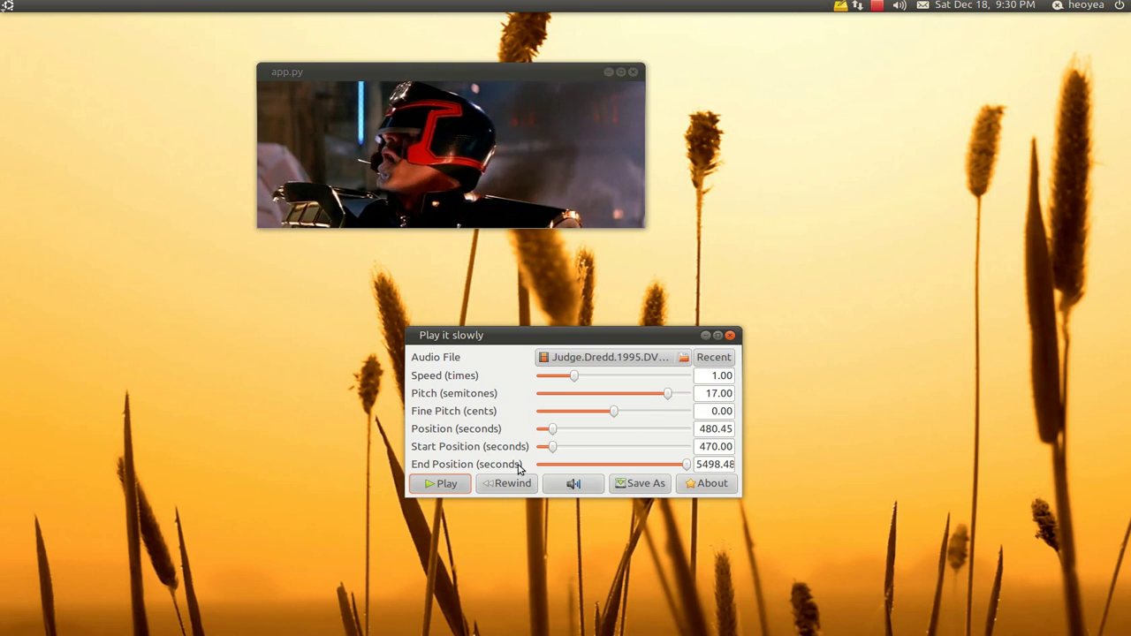
Lower the clip's pitch to -10 and -19 semitones, then raise it to 12, rewinding to 470 s.
click(648, 393)
drag(648, 392, 584, 393)
click(508, 486)
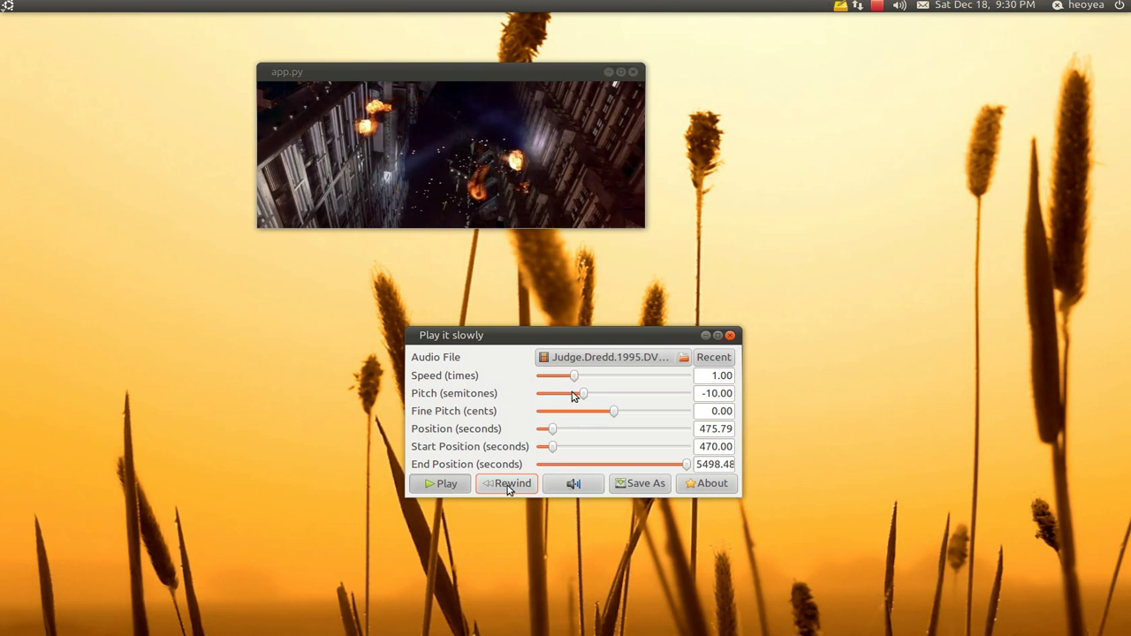
drag(583, 395, 557, 402)
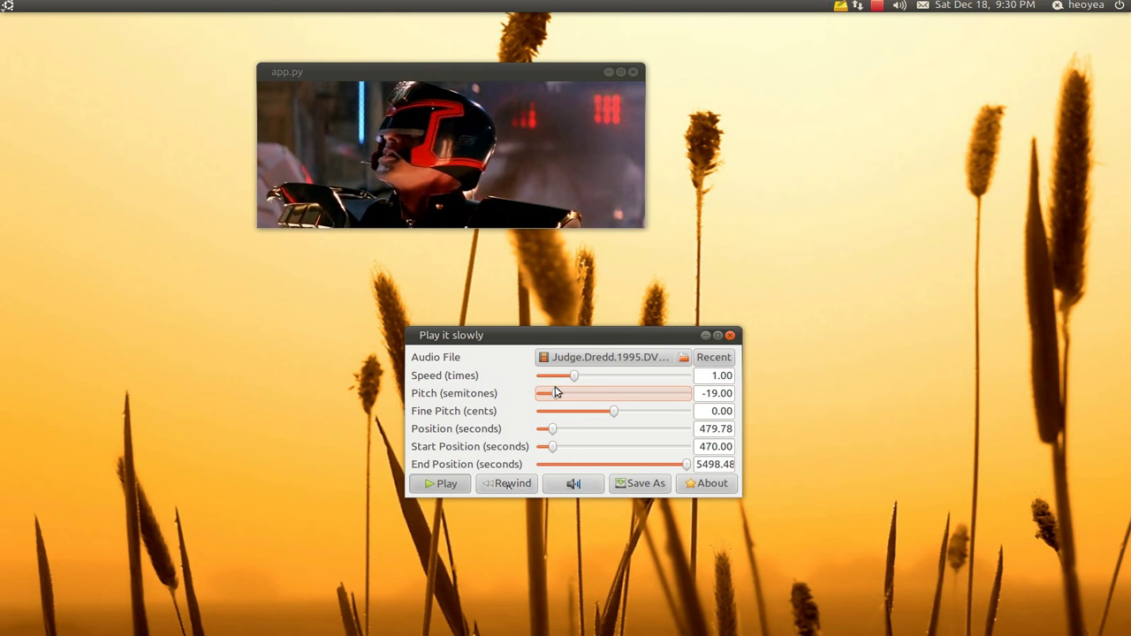
drag(558, 395, 570, 399)
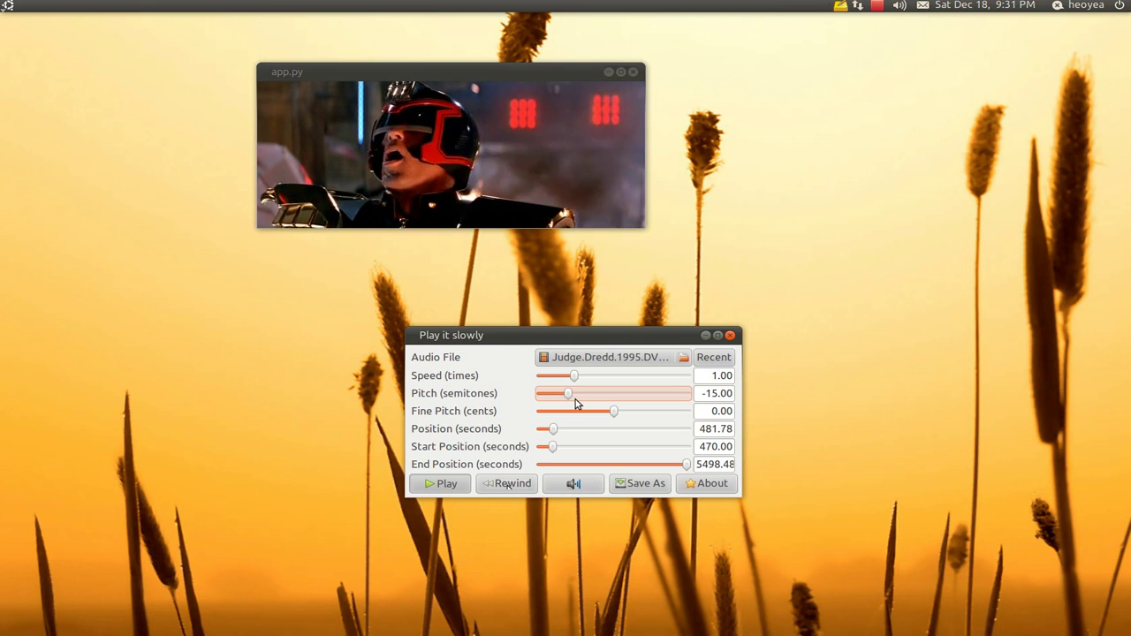
drag(570, 398, 595, 422)
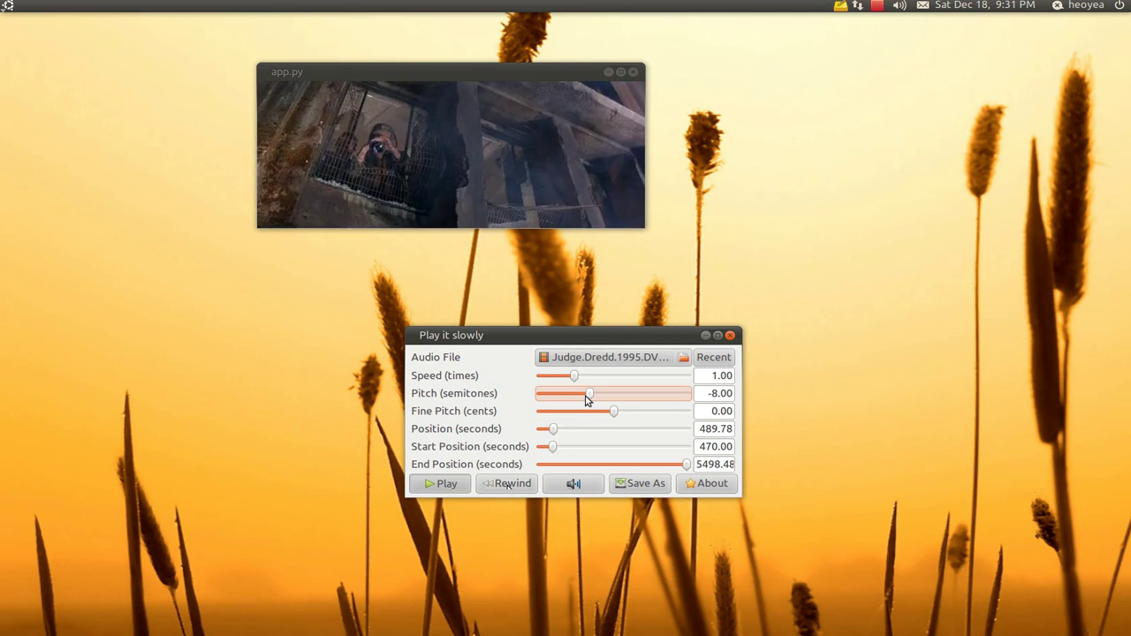
drag(596, 397, 651, 399)
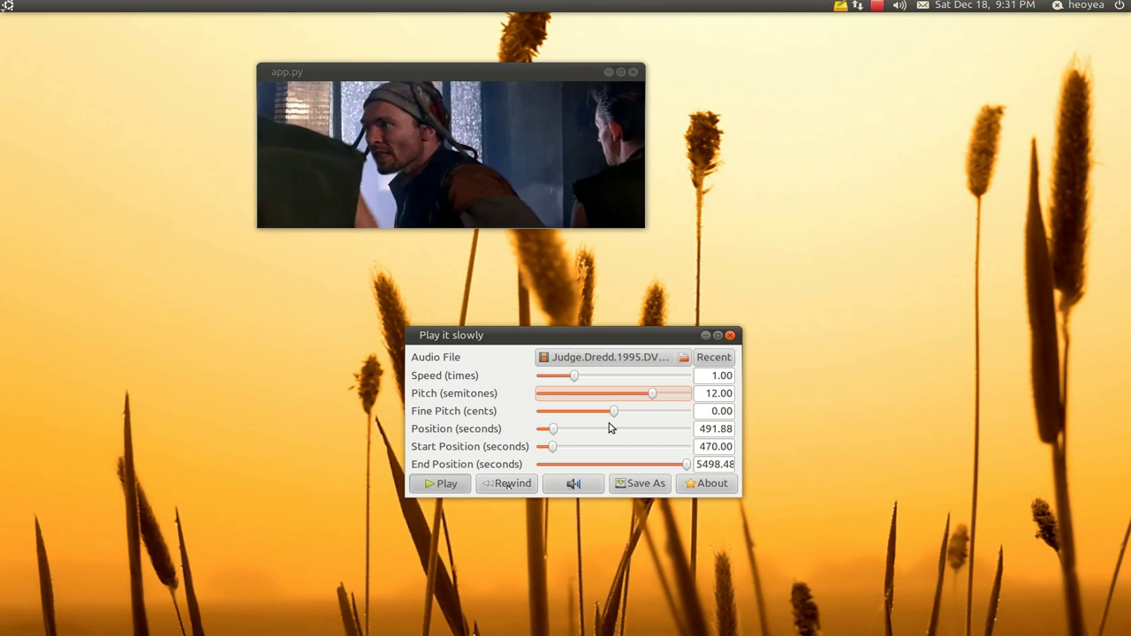
click(519, 485)
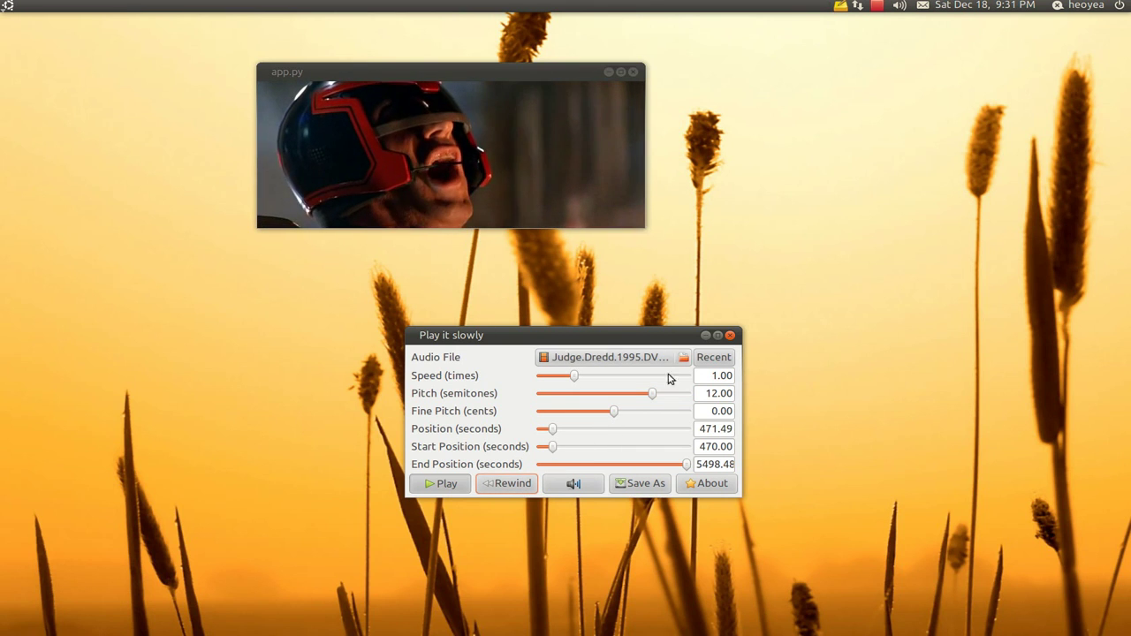
Raise the Judge Dredd clip's pitch from 12.00 to 18.00 semitones during playback.
drag(654, 397, 673, 399)
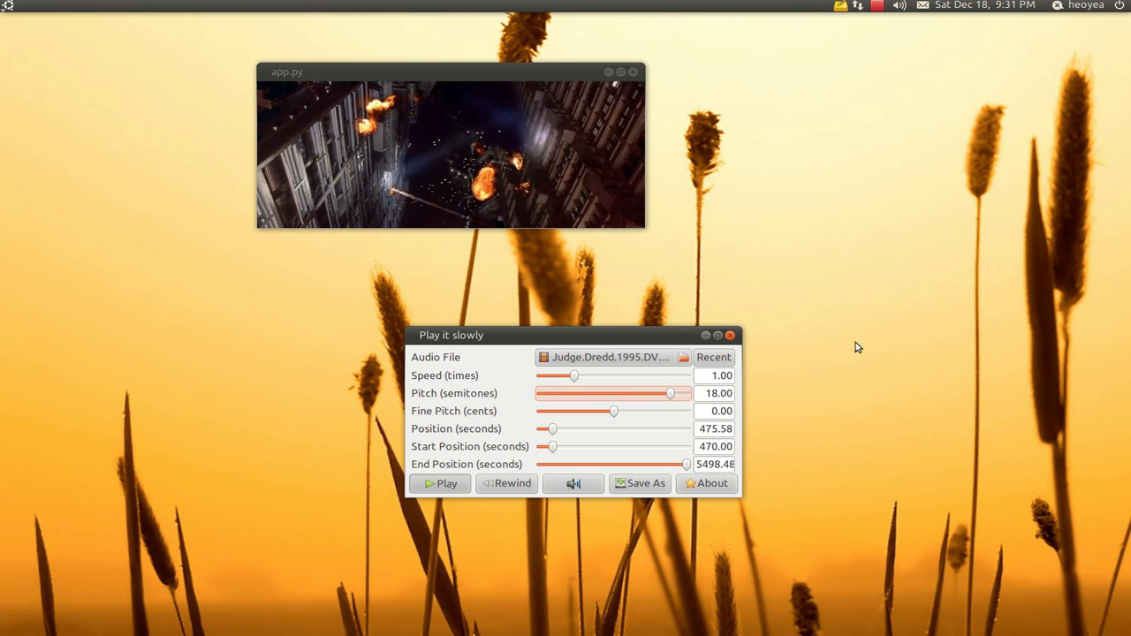